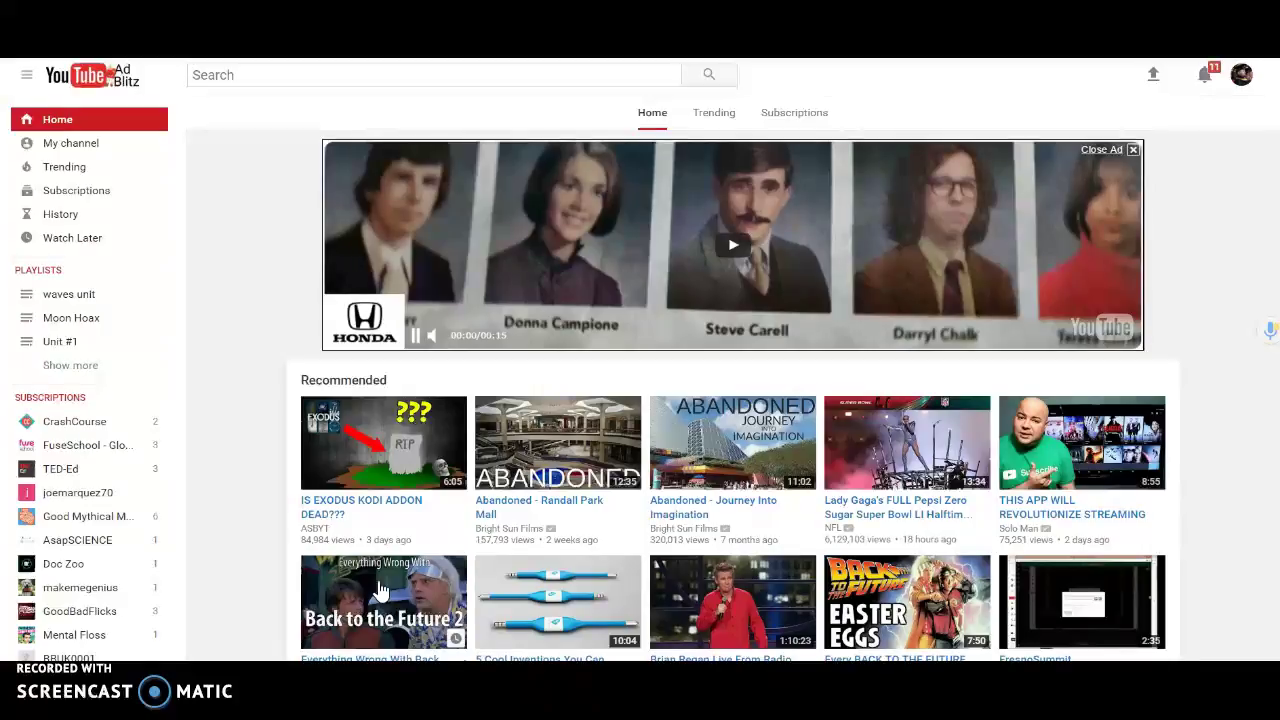
On the signed-in YouTube home page, go to the profile avatar to bring up the account dropdown
left_click(827, 383)
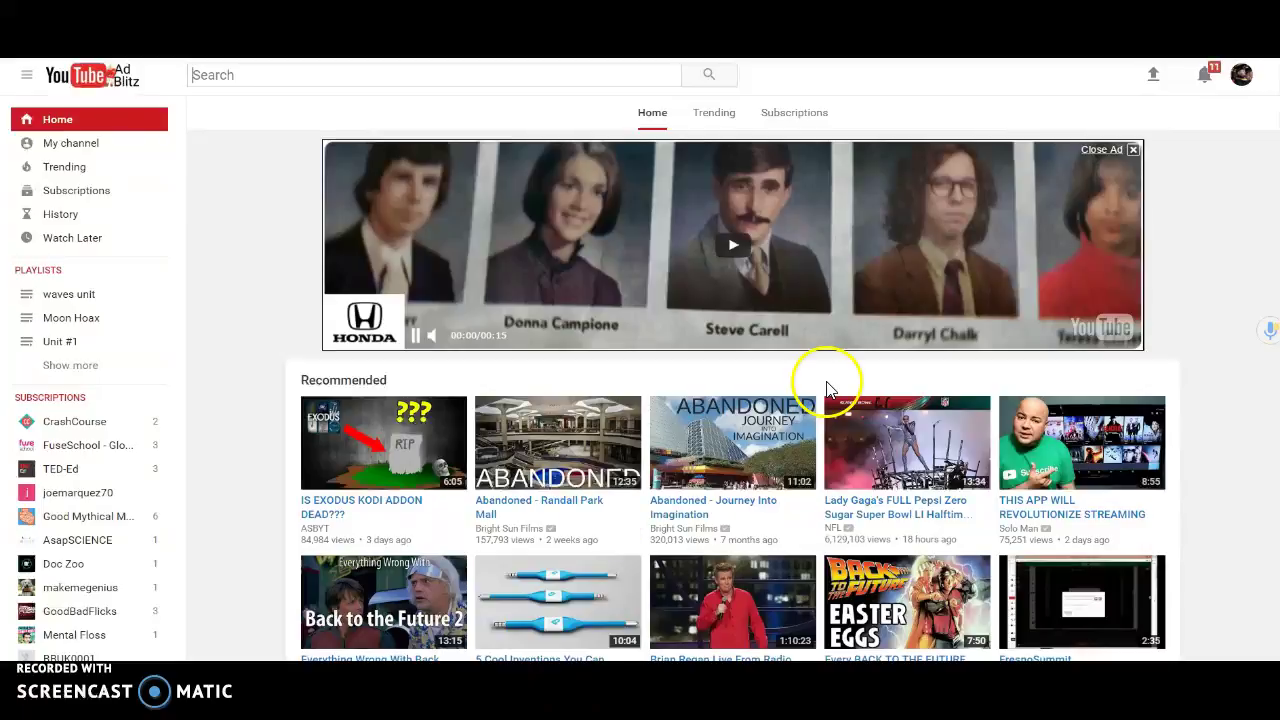
Open the account dropdown with the signed-in channel's details and account options
left_click(1241, 78)
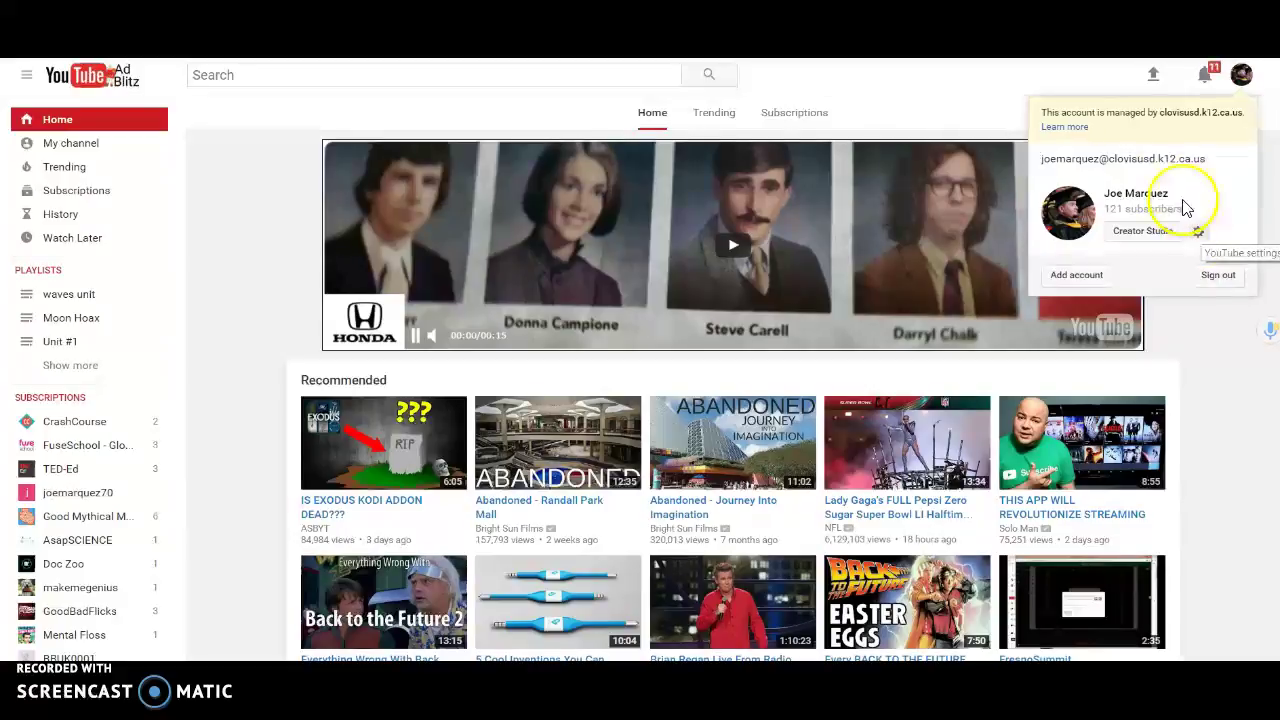
left_click(1198, 233)
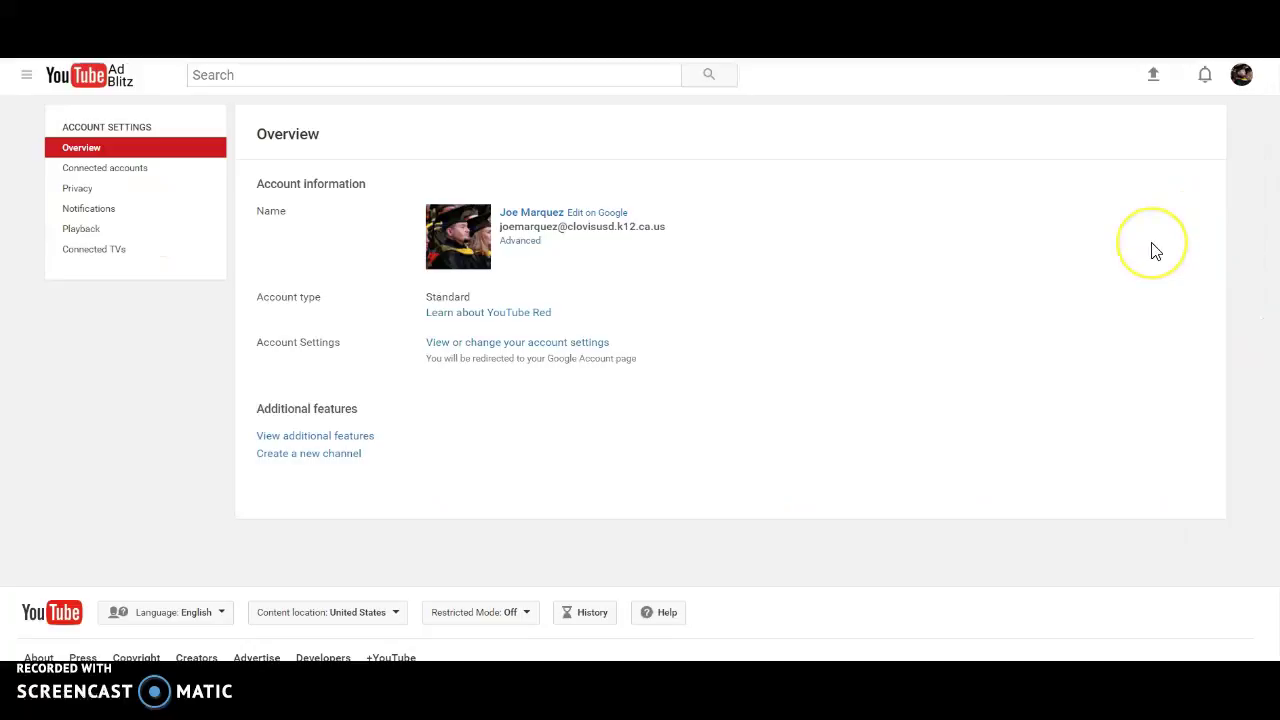
left_click(763, 296)
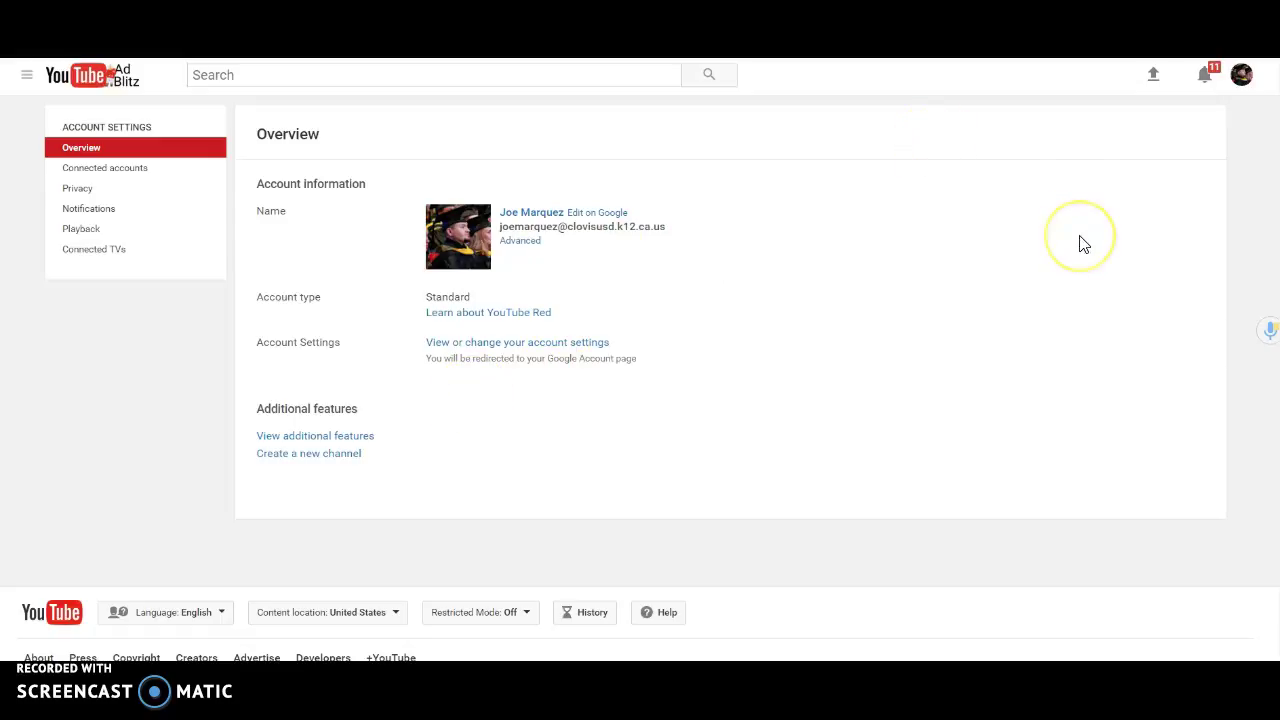
key("alt+d")
mouse_move(376, 430)
left_mouse_down()
mouse_move(261, 427)
mouse_move(214, 451)
mouse_move(371, 449)
mouse_move(376, 434)
left_mouse_up()
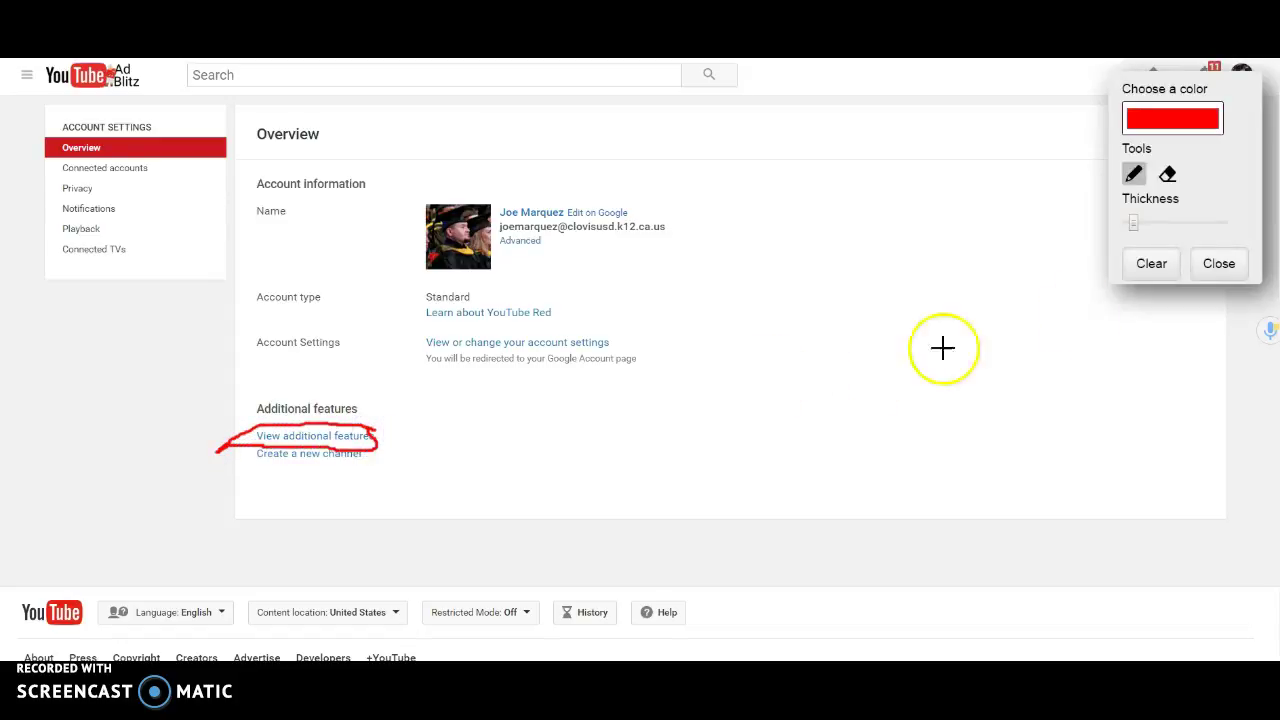
left_click(1152, 264)
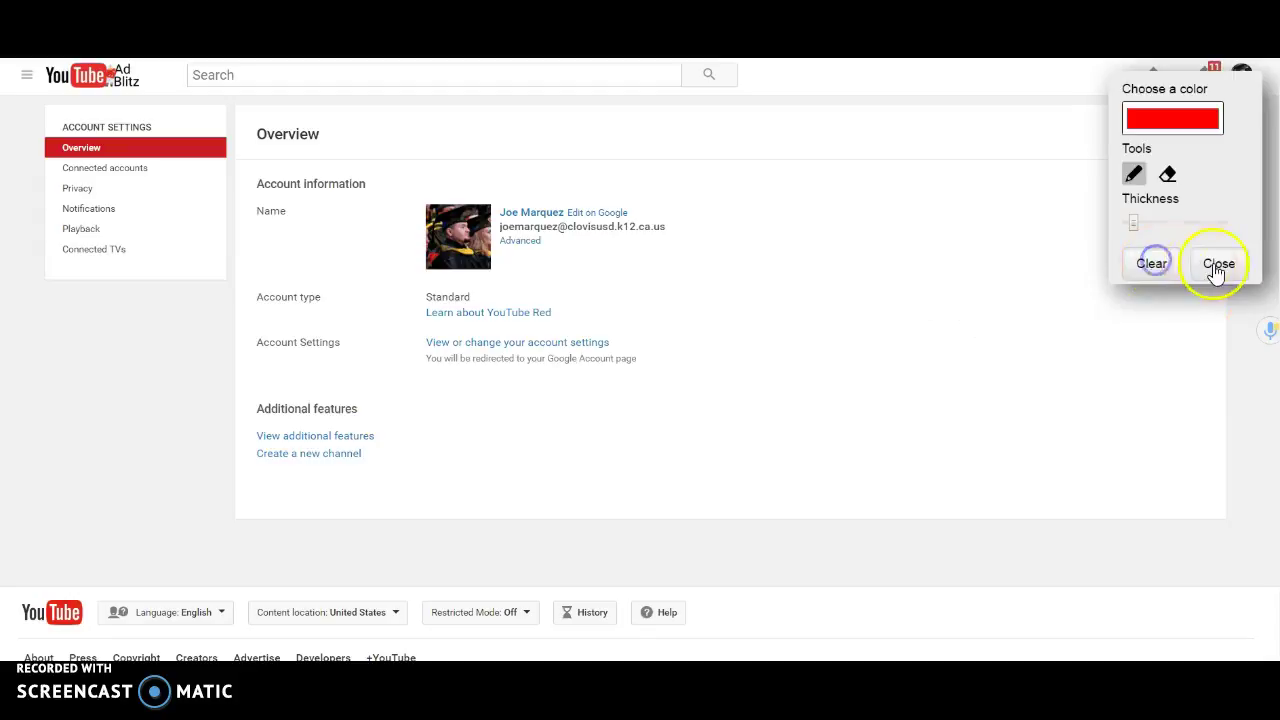
left_click(1218, 265)
Open View additional features and scroll the Status and Features cards to check Live streaming is Enabled
left_click(357, 444)
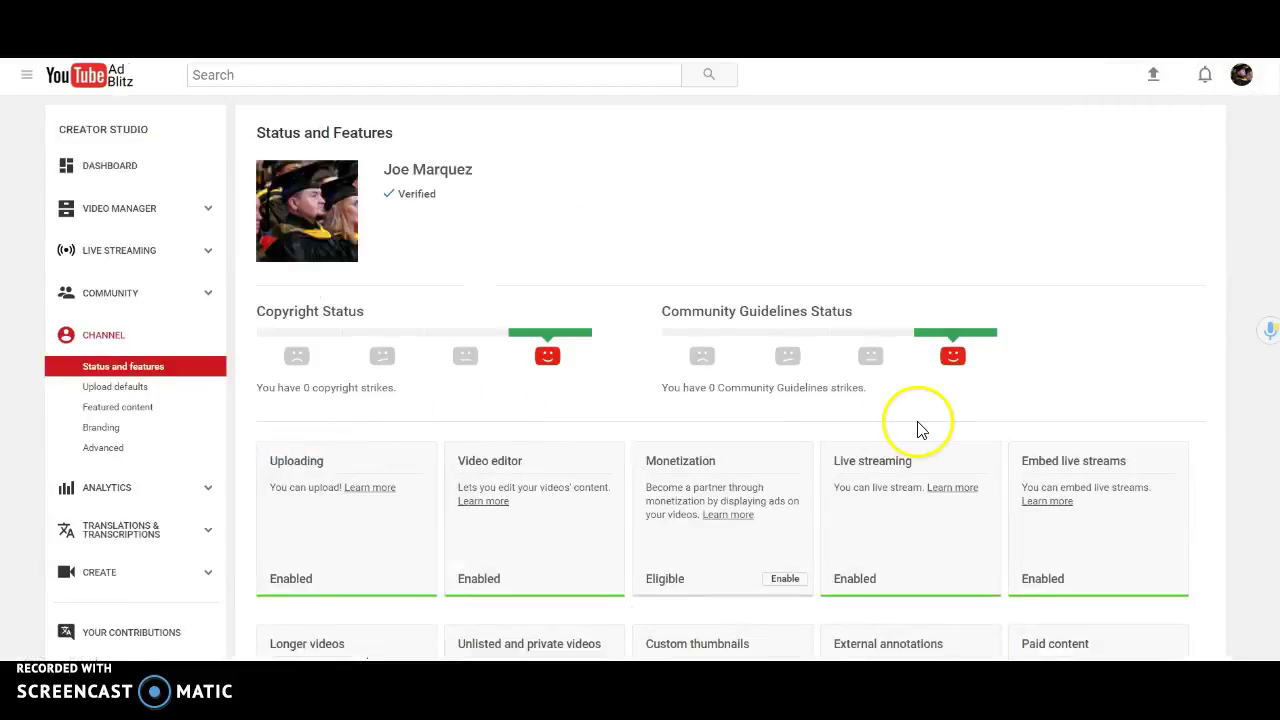
scroll(918, 427, "down", 3)
scroll(968, 348, "down", 2)
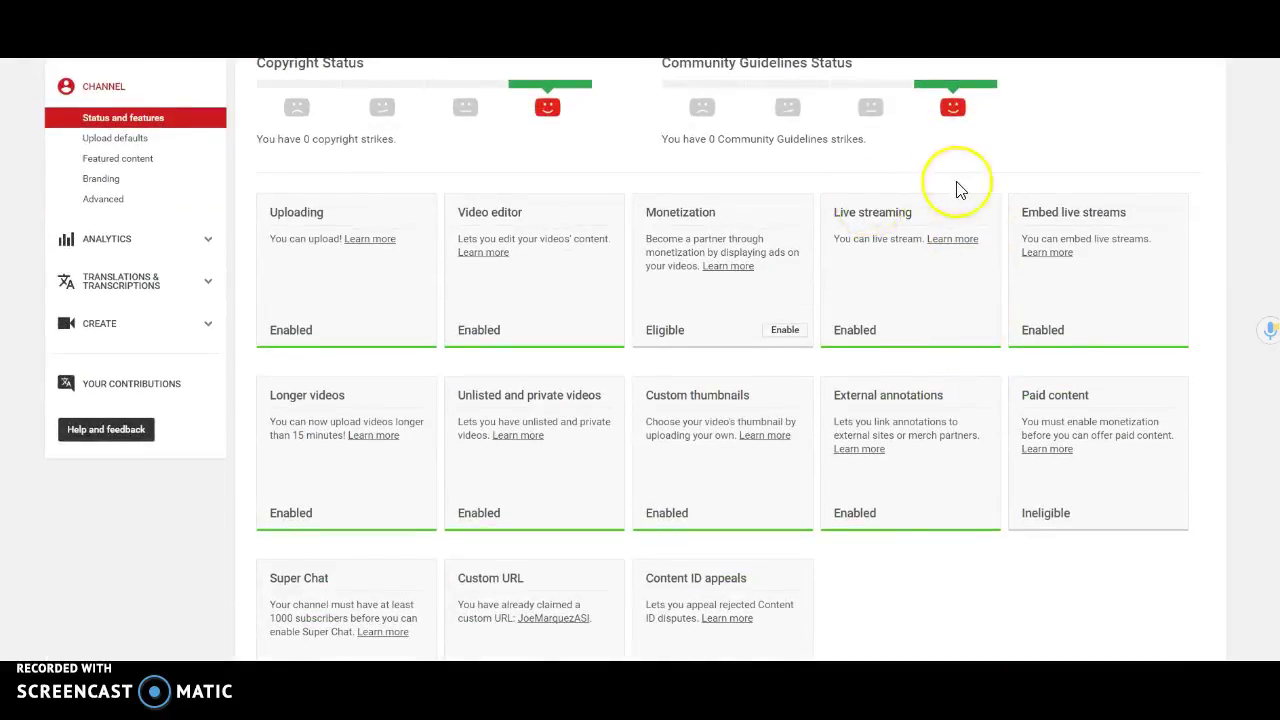
scroll(957, 189, "up", 5)
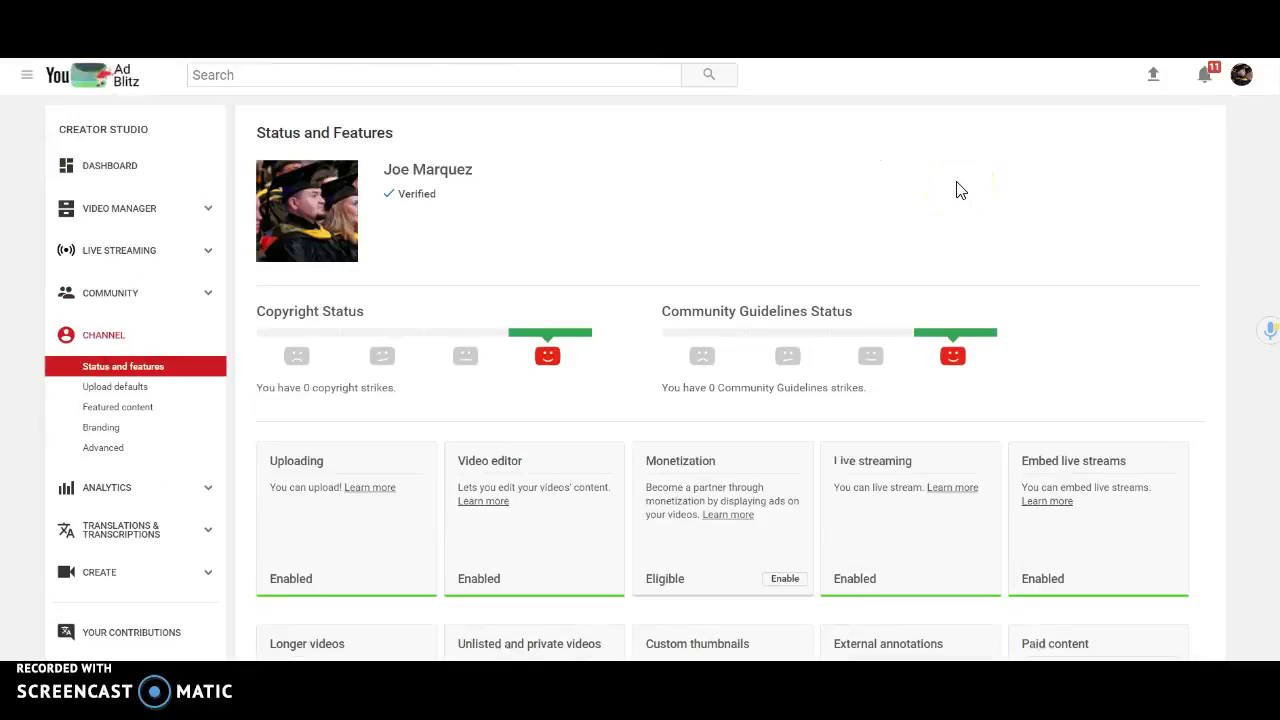
scroll(994, 296, "down", 1)
scroll(997, 296, "down", 2)
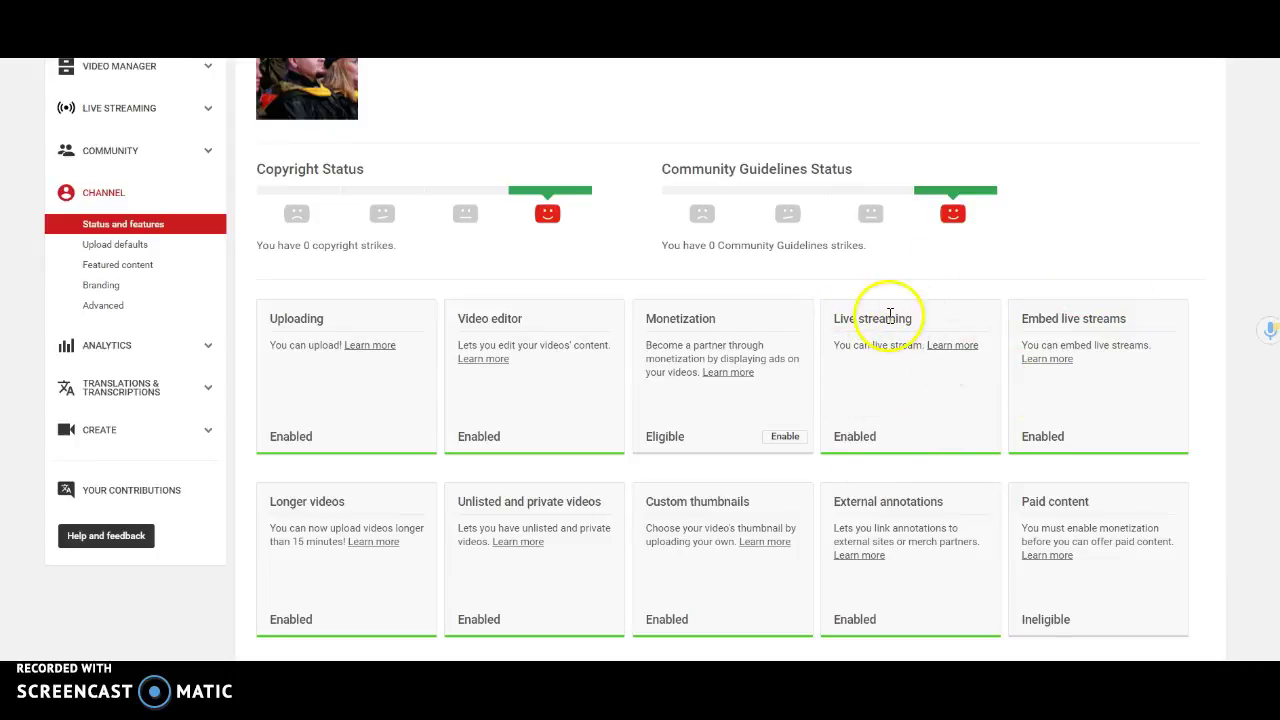
scroll(900, 402, "down", 3)
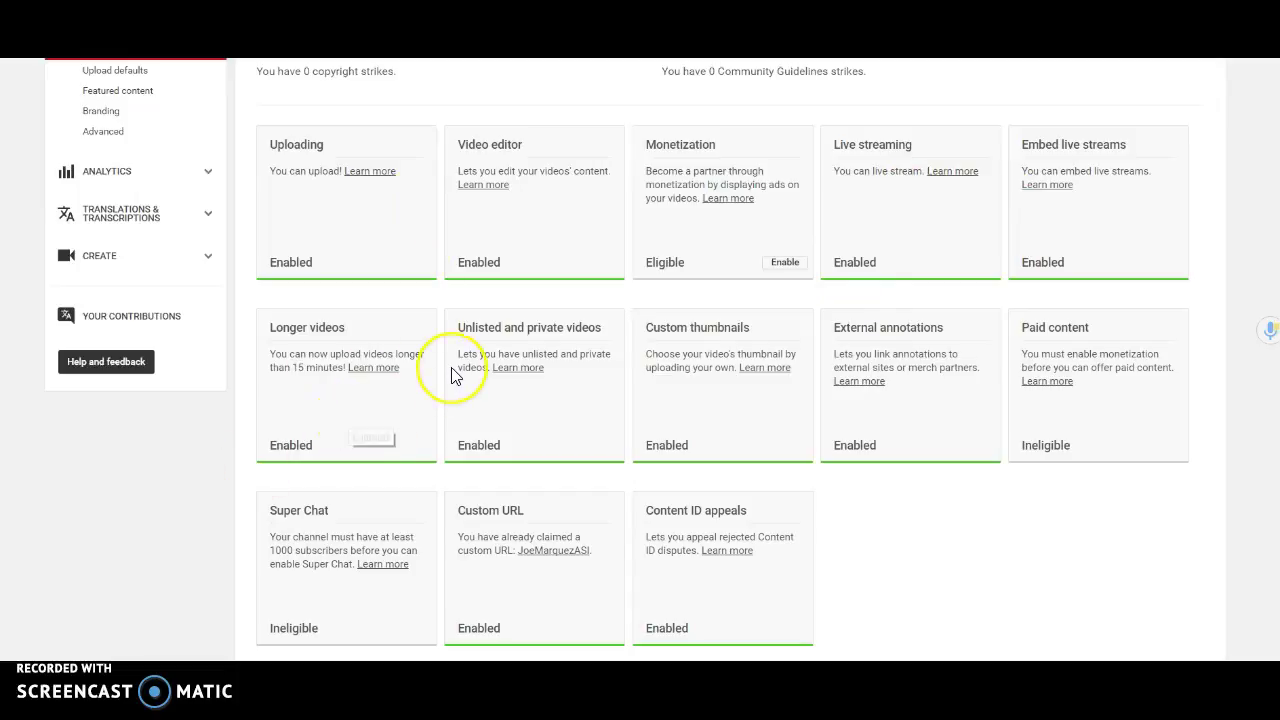
scroll(449, 374, "up", 3)
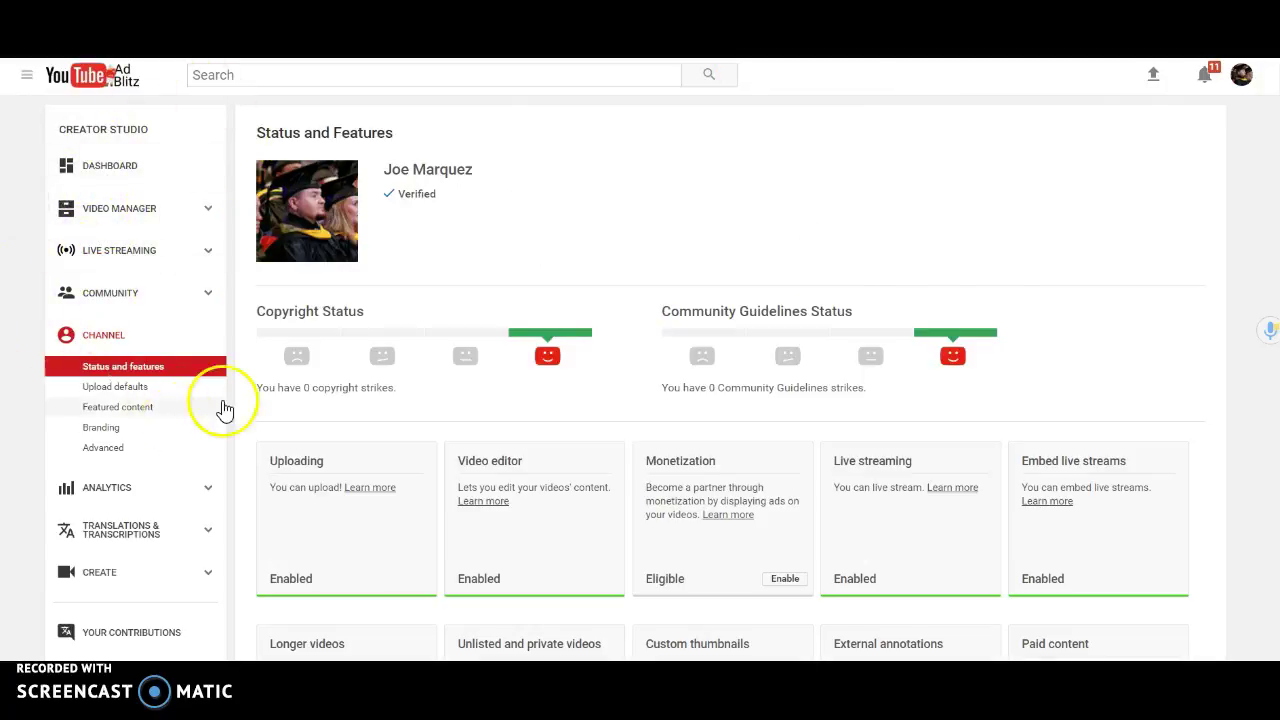
Go to the Creator Studio Dashboard from the account menu
left_click(1241, 80)
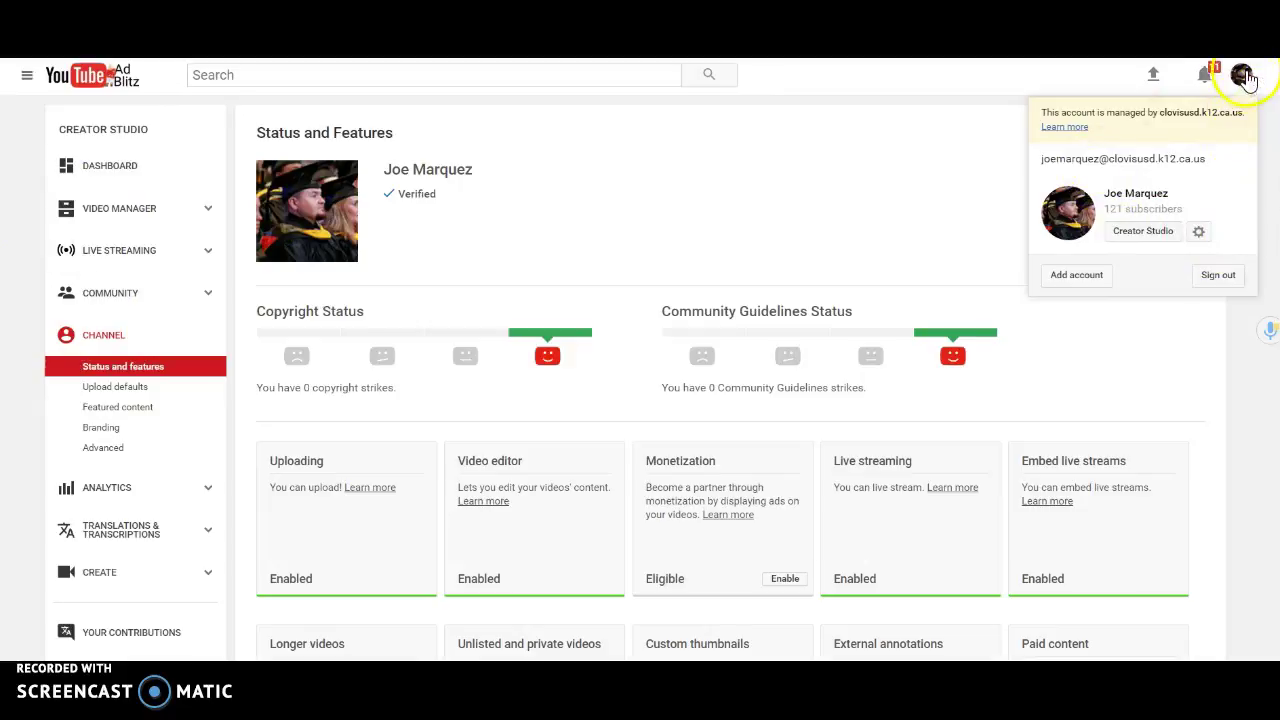
left_click(1155, 234)
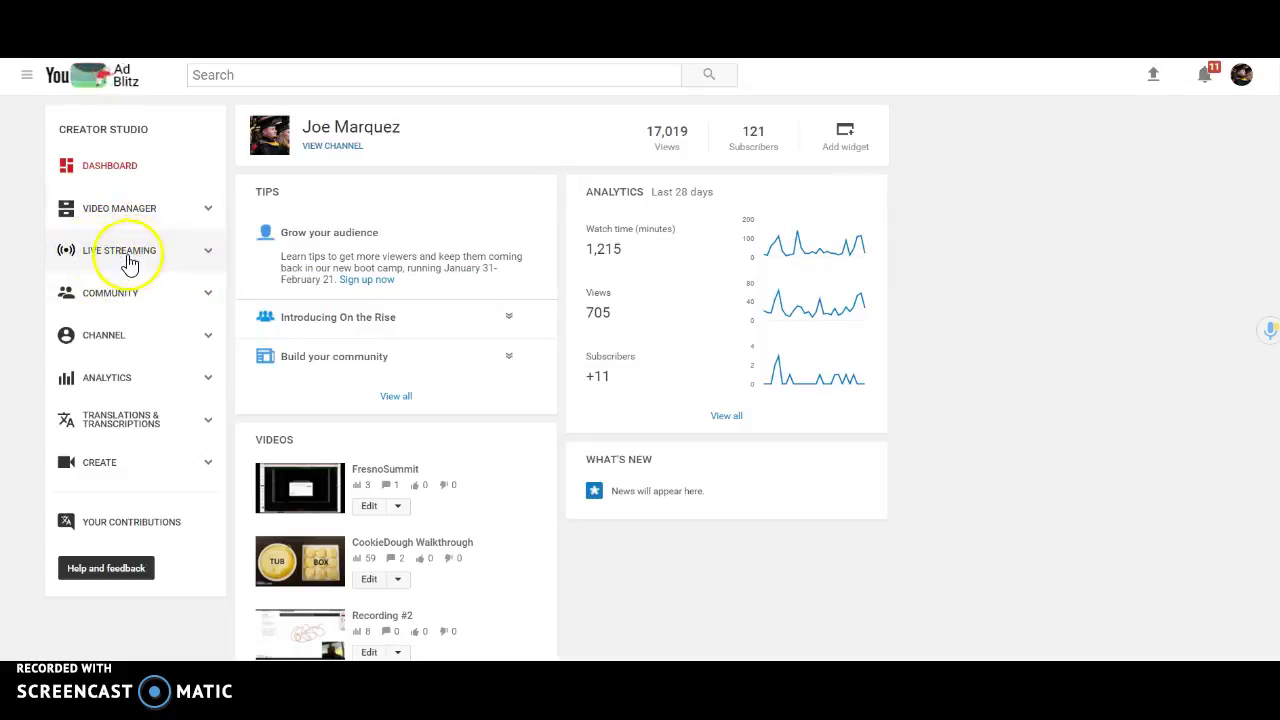
Expand Live Streaming in the sidebar, view Stream now, then go to the Events list
left_click(208, 256)
left_click(97, 262)
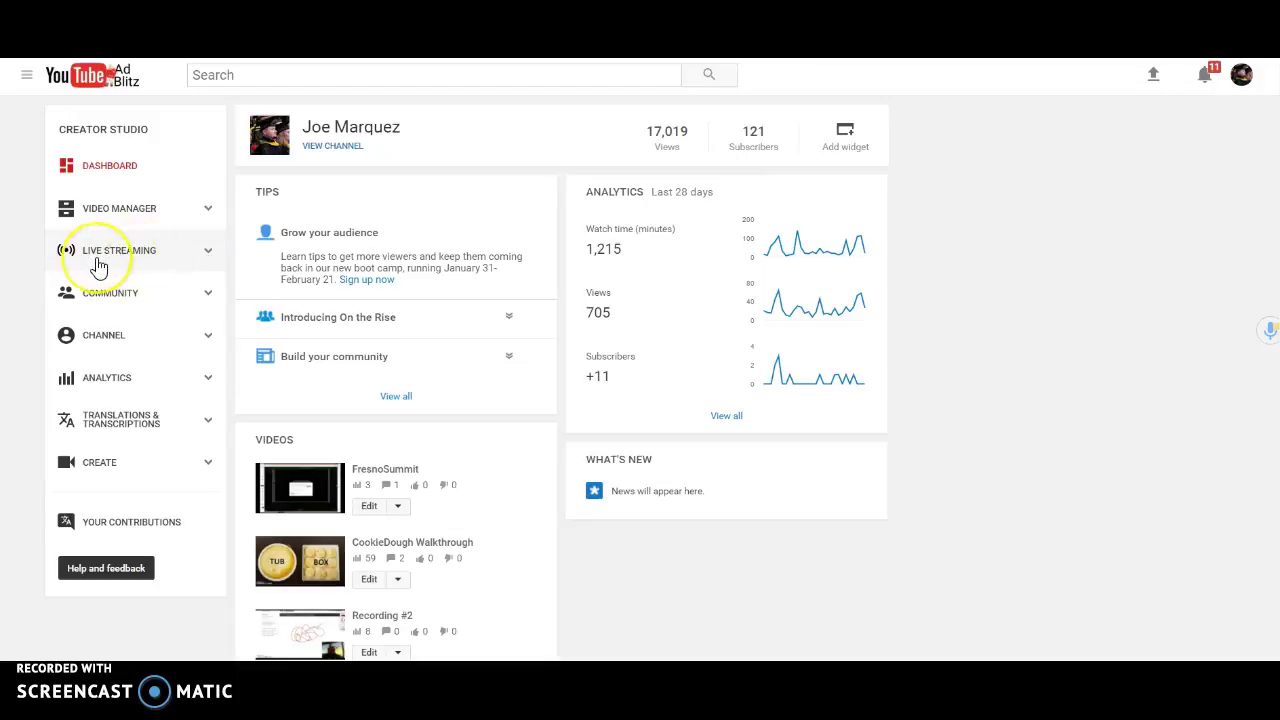
left_click(100, 308)
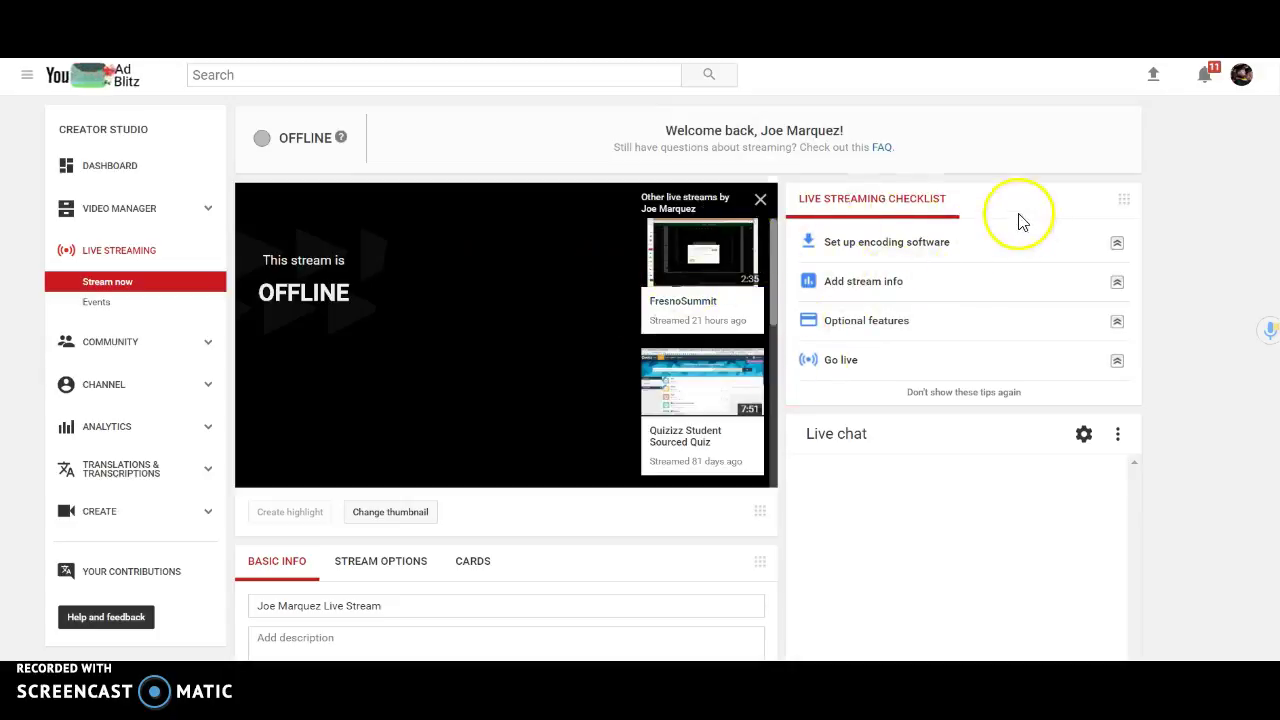
left_click(491, 330)
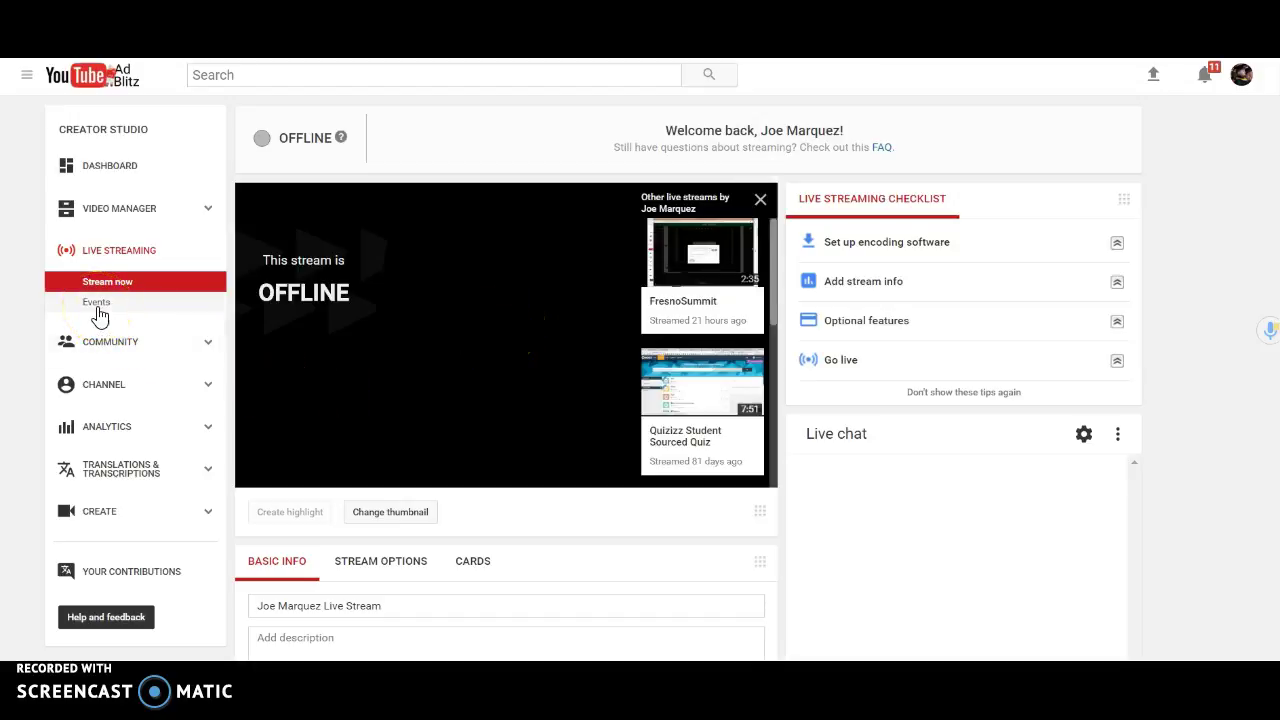
left_click(104, 306)
From the Live Streaming Events list, start a New live event
left_click(106, 308)
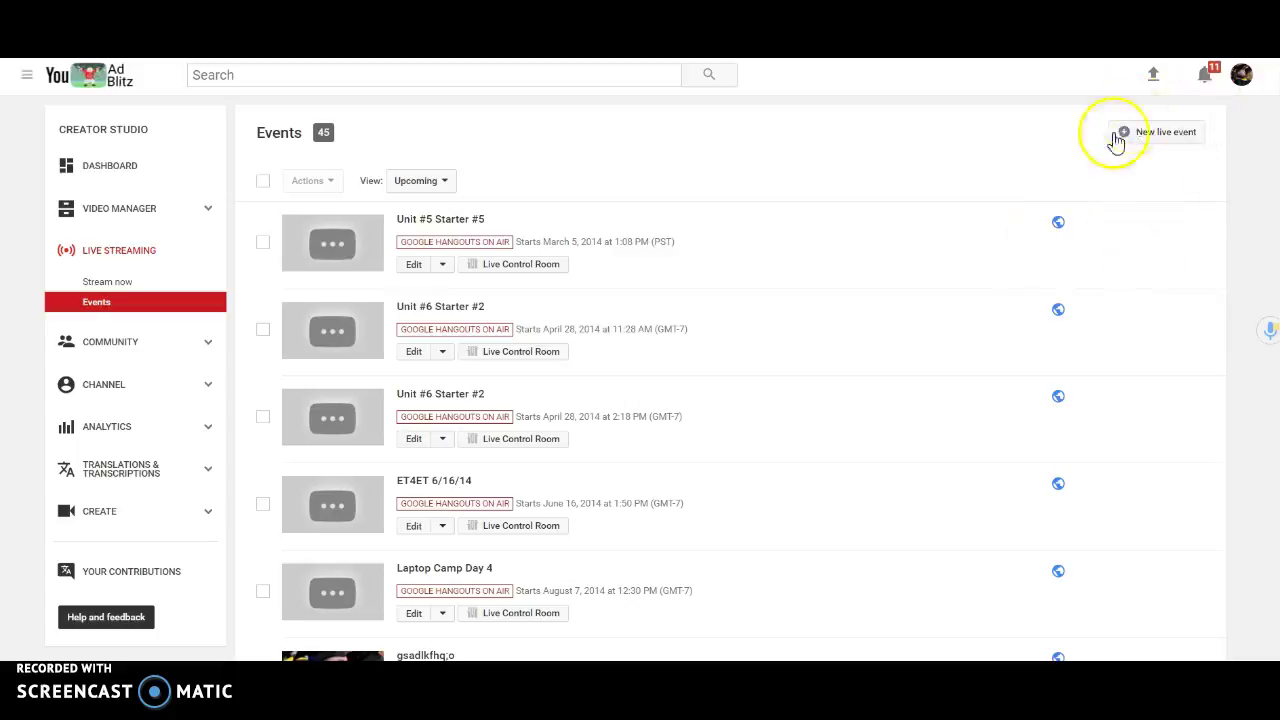
left_click(1156, 138)
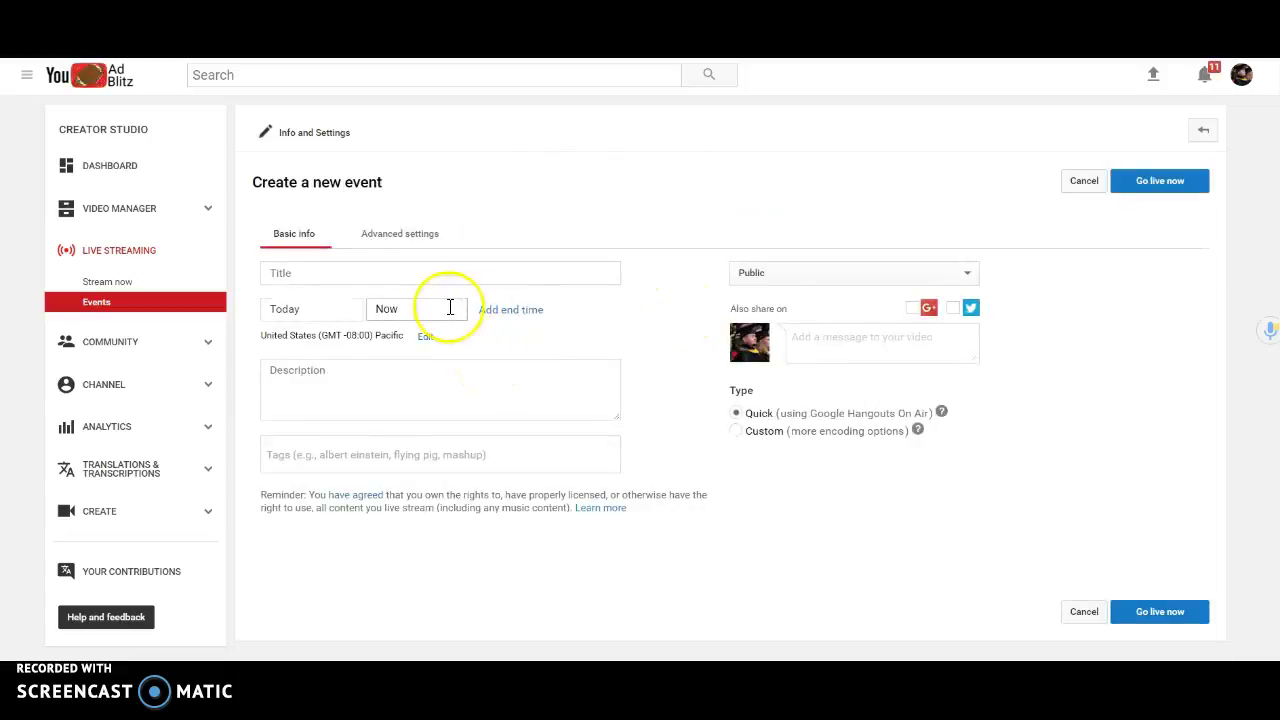
Enter 'How to setup a live broadcast' as the new event's title
left_click(367, 272)
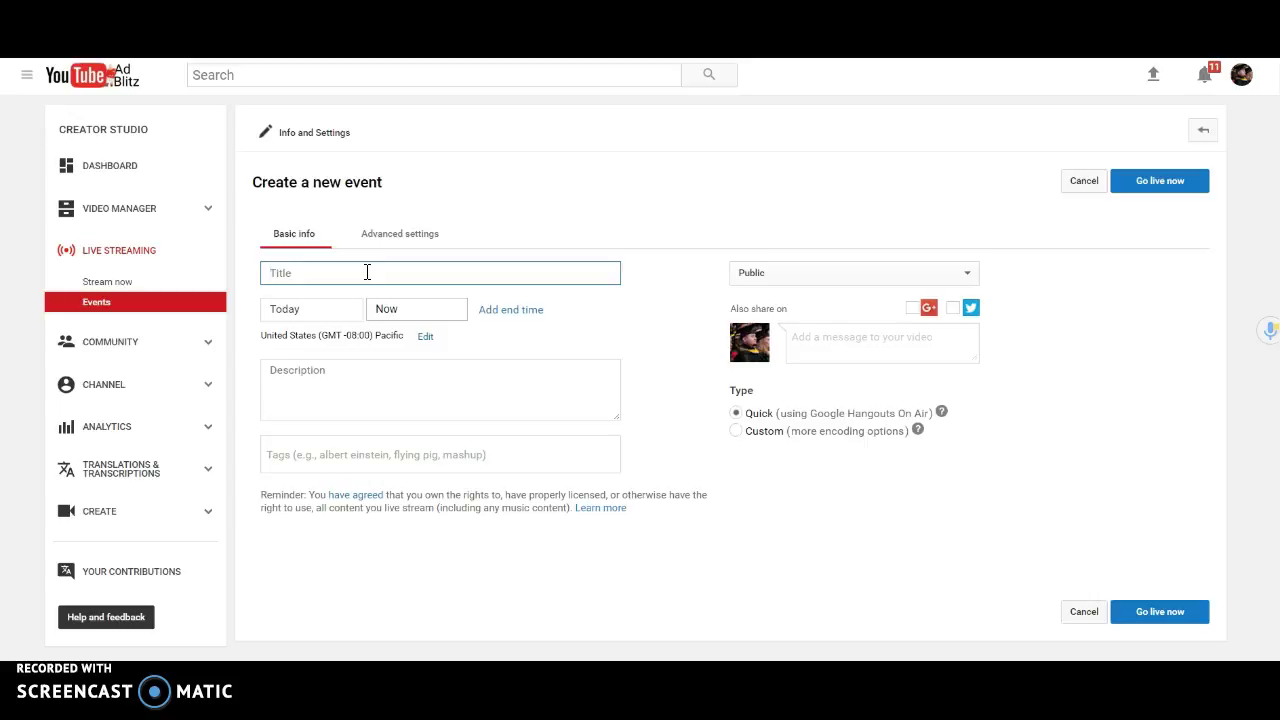
type("How to setup a live broadcast")
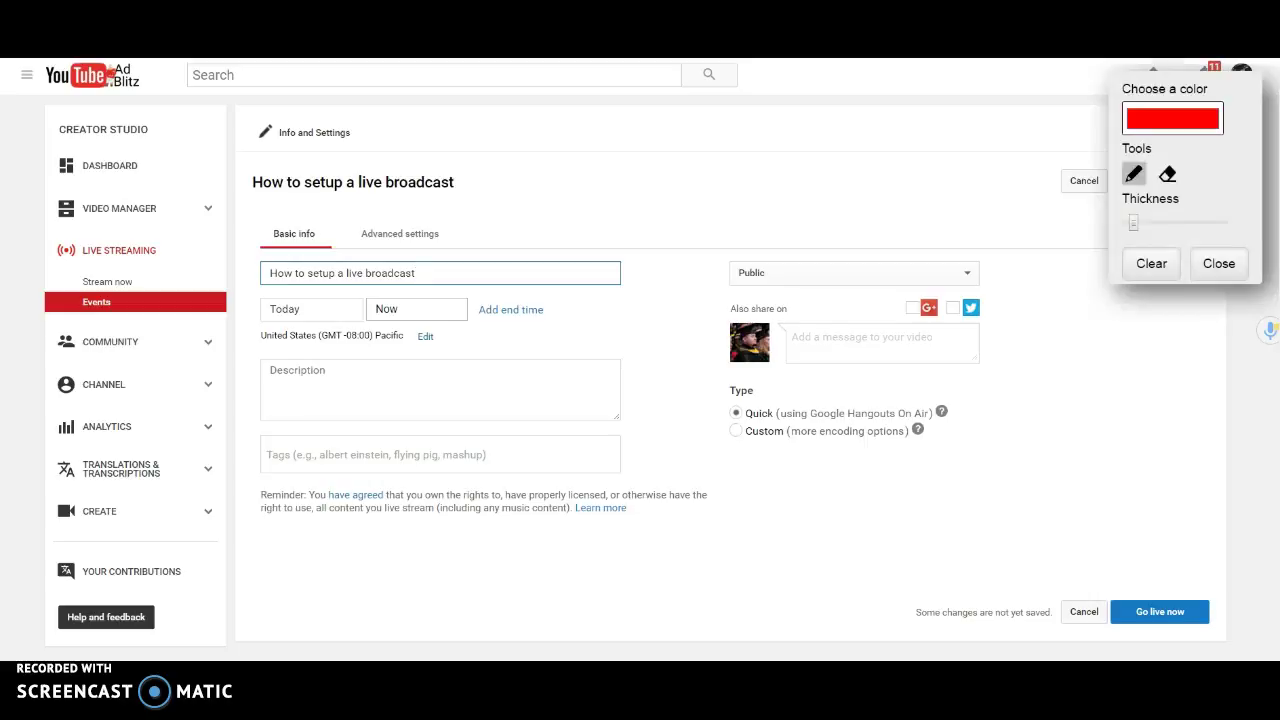
mouse_move(765, 385)
left_mouse_down()
mouse_move(714, 395)
mouse_move(743, 423)
mouse_move(760, 392)
left_mouse_up()
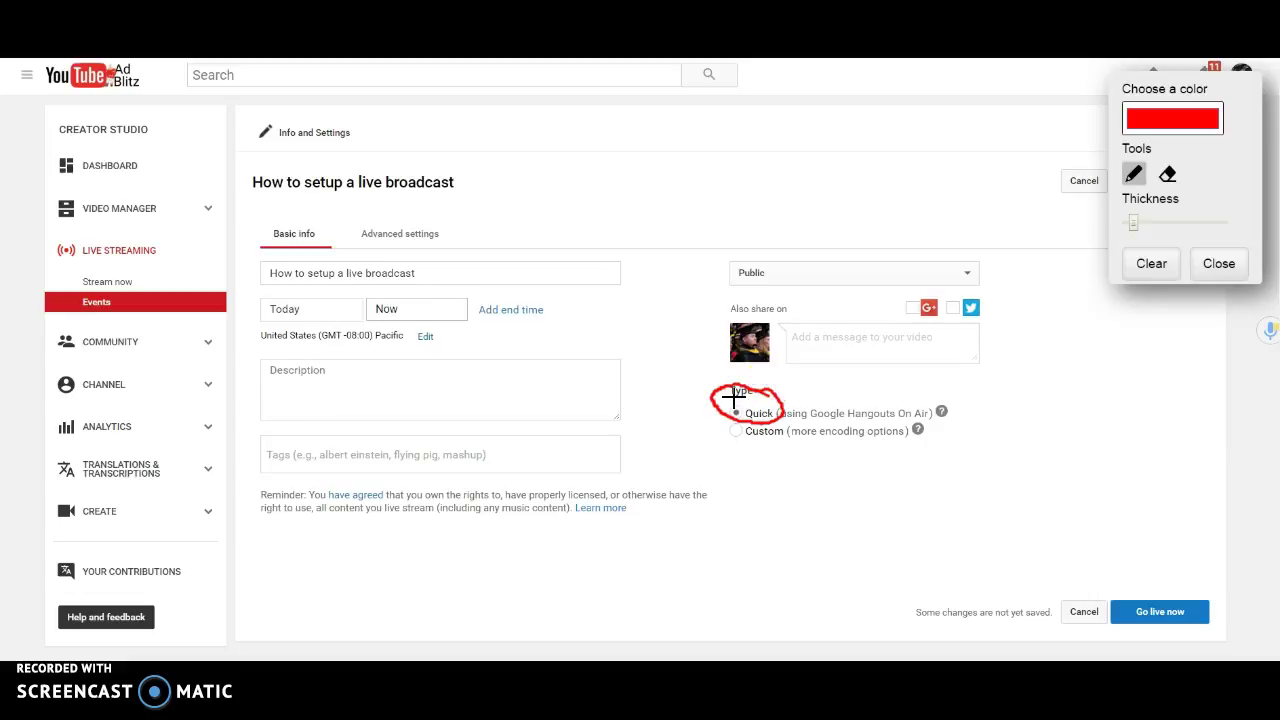
mouse_move(828, 357)
left_mouse_down()
mouse_move(791, 366)
mouse_move(808, 362)
mouse_move(749, 437)
mouse_move(763, 437)
mouse_move(737, 423)
mouse_move(704, 455)
mouse_move(886, 440)
mouse_move(940, 416)
mouse_move(840, 417)
mouse_move(808, 453)
mouse_move(915, 420)
mouse_move(814, 414)
mouse_move(883, 466)
mouse_move(799, 482)
left_mouse_up()
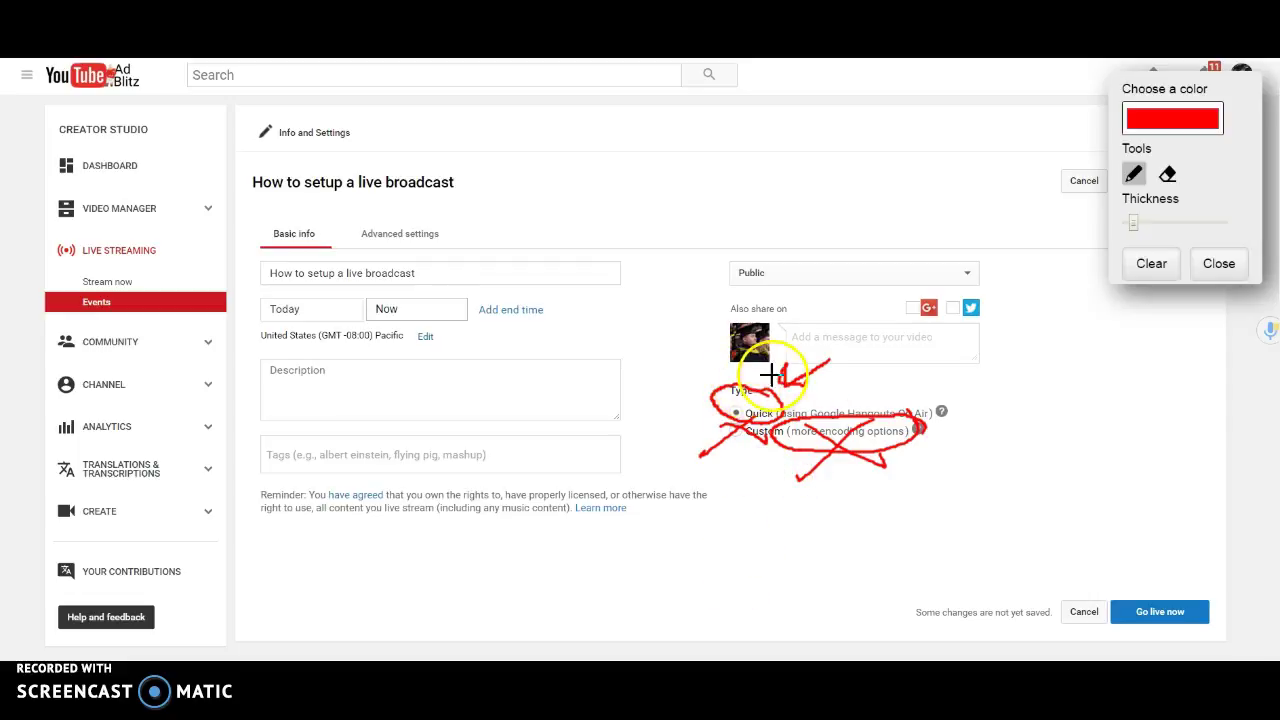
left_click(1218, 265)
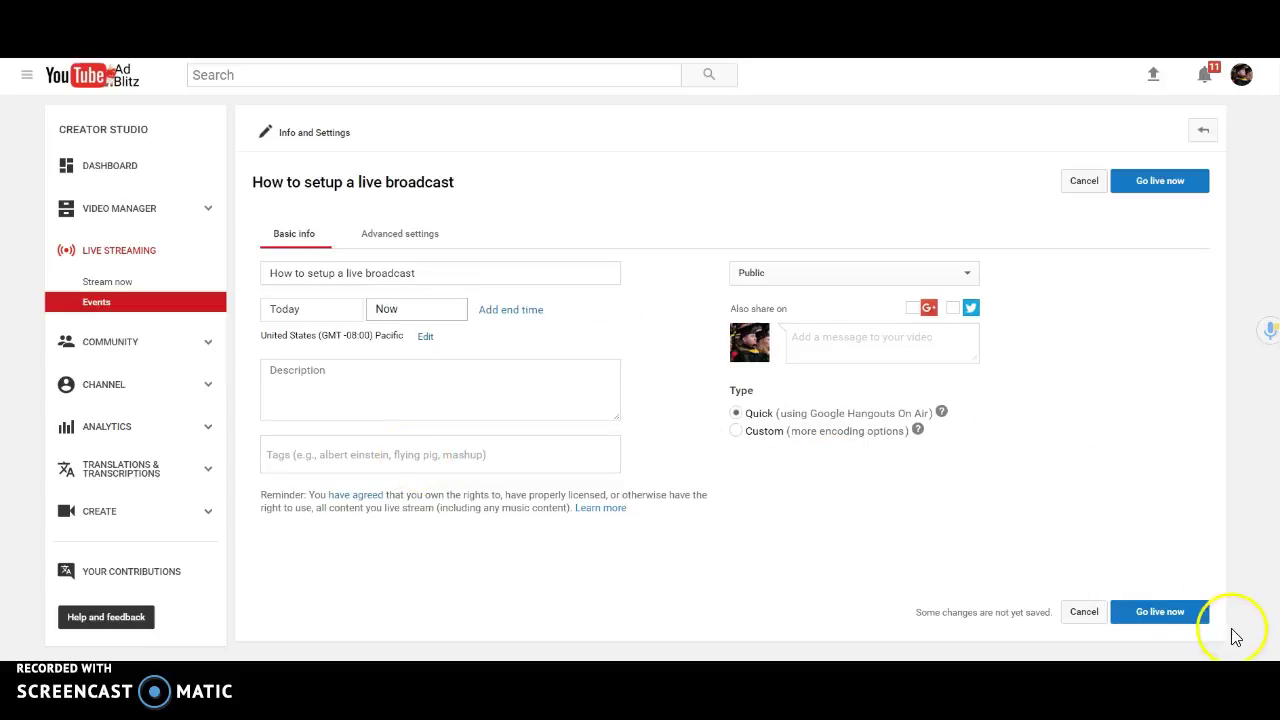
Save the event with Go live now, launching its Hangouts On Air window with the webcam
left_click(1186, 619)
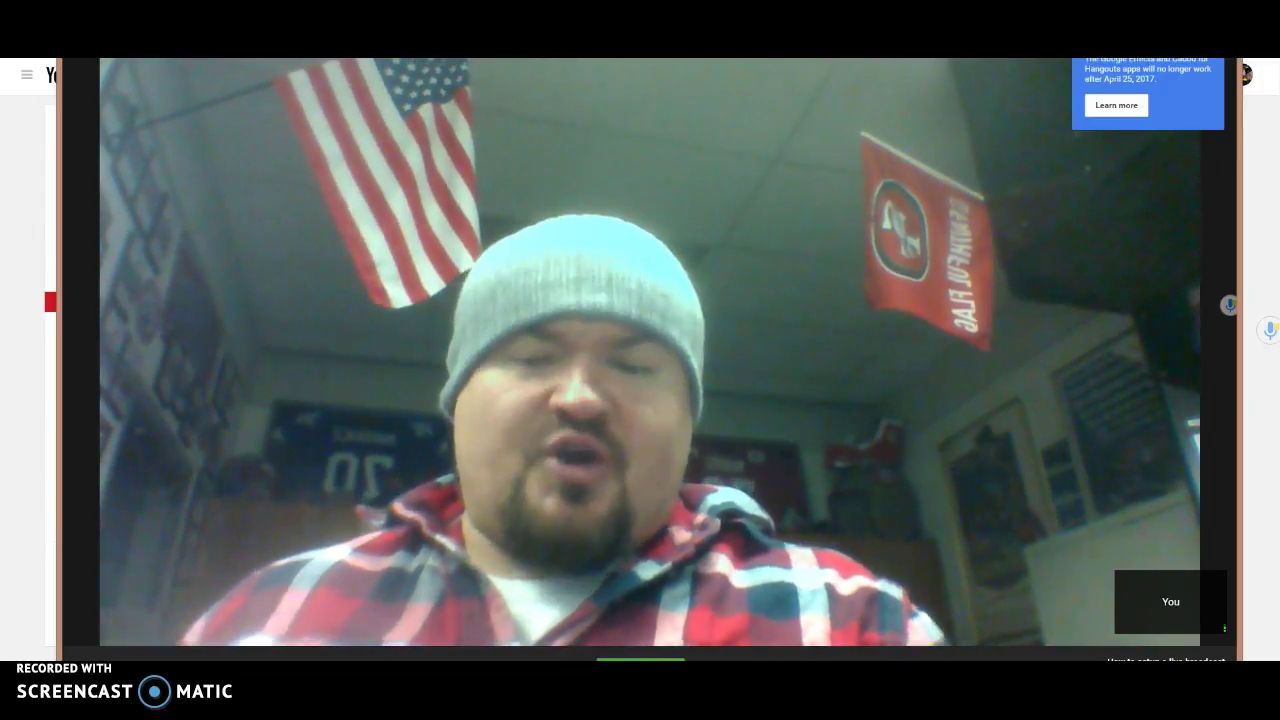
Share Your Entire Screen rather than an application window in the Hangout
mouse_move(571, 323)
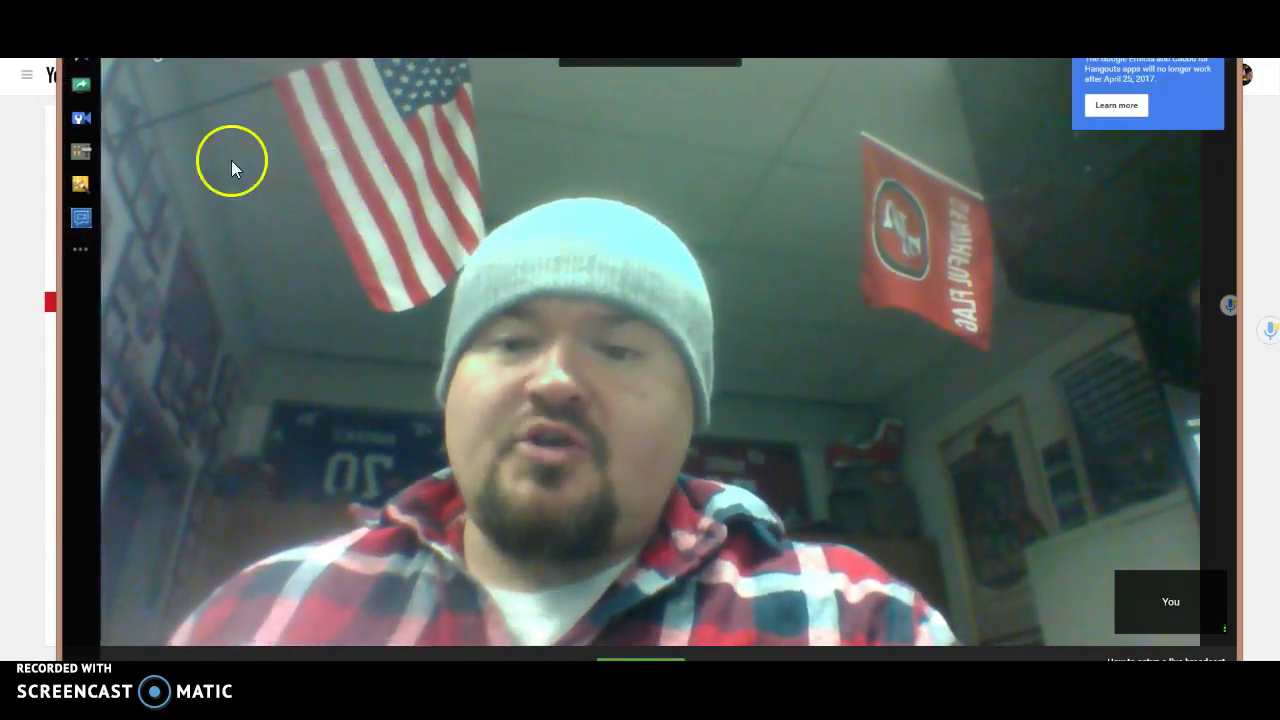
left_click(82, 86)
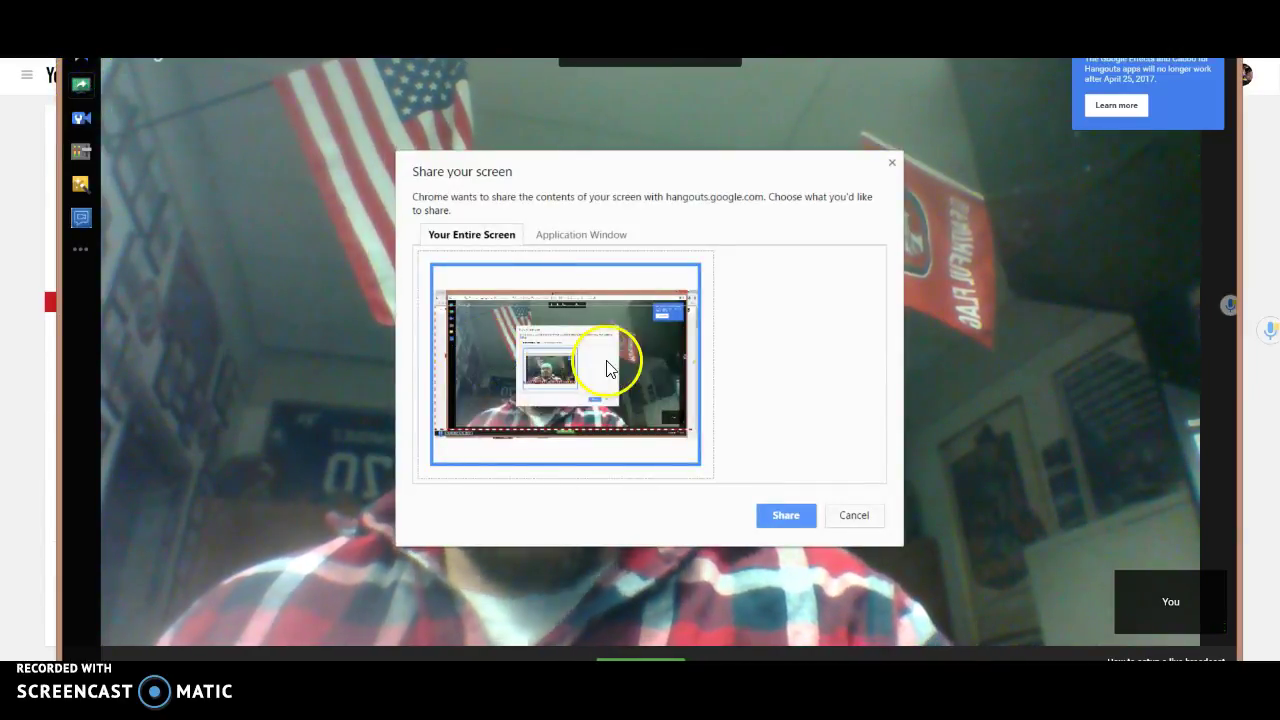
left_click(585, 238)
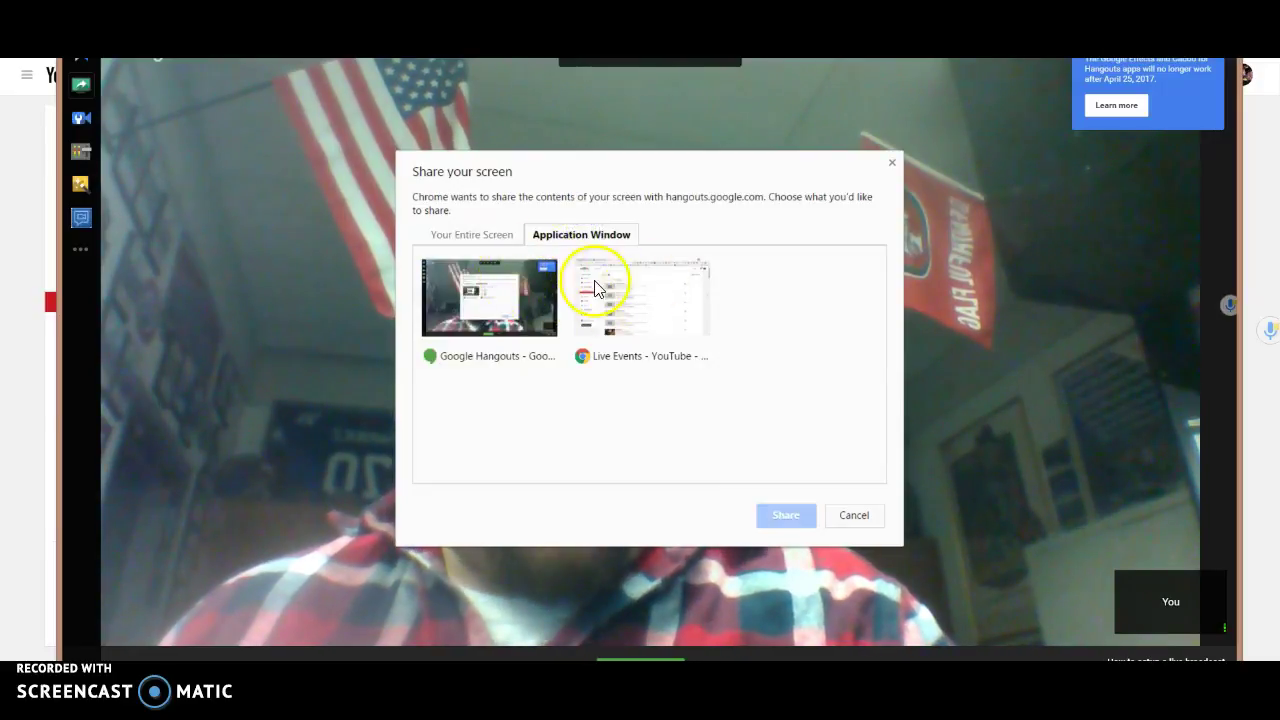
left_click(497, 240)
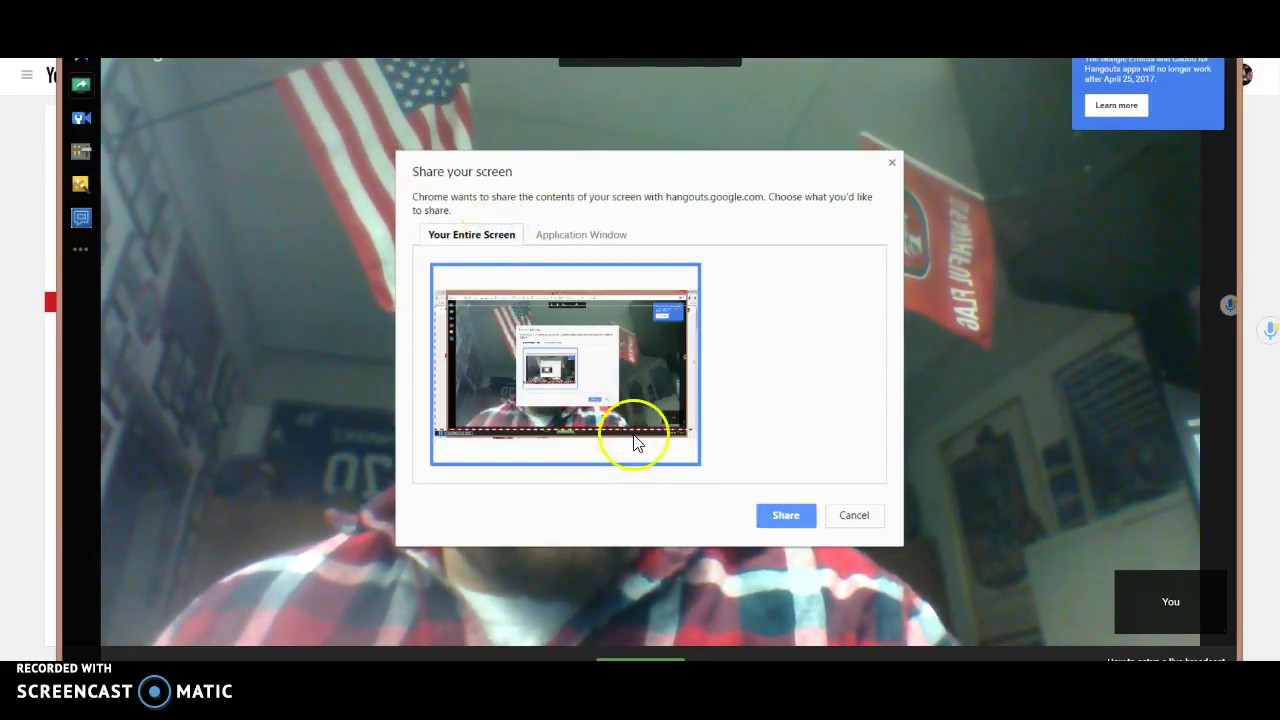
left_click(795, 519)
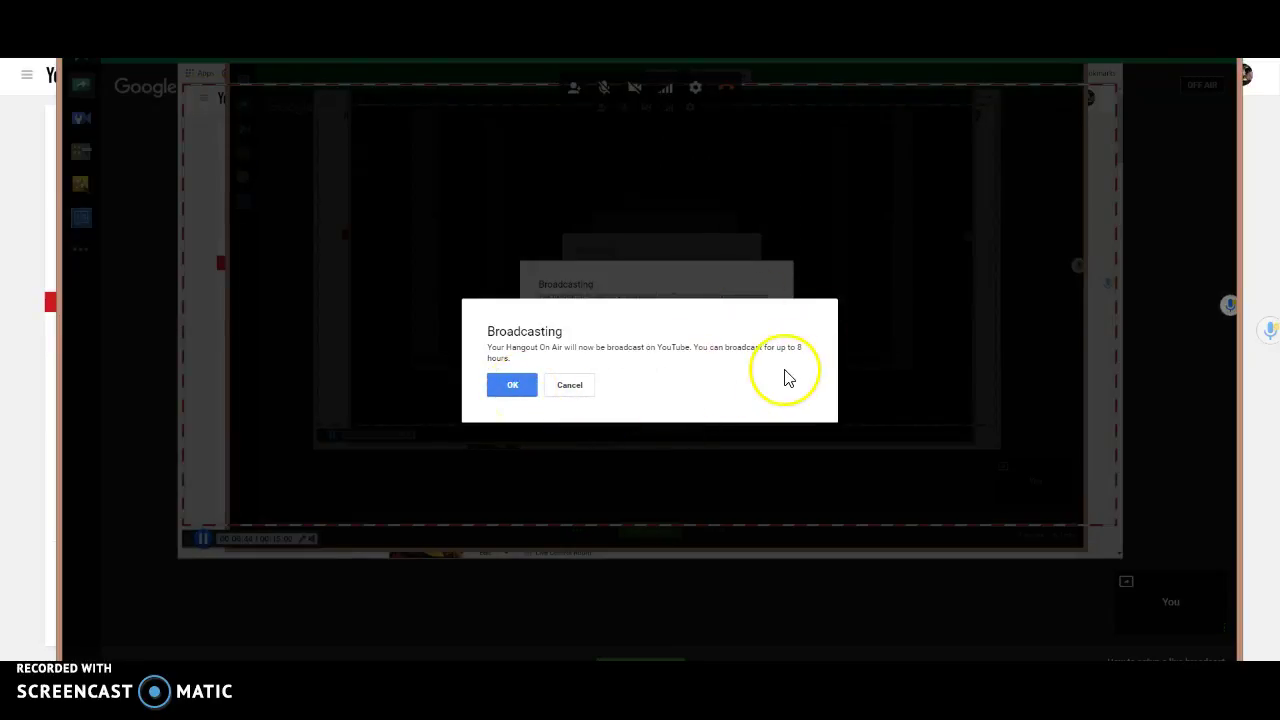
Confirm the Broadcasting dialog so the Hangout streams live to YouTube
left_click(514, 386)
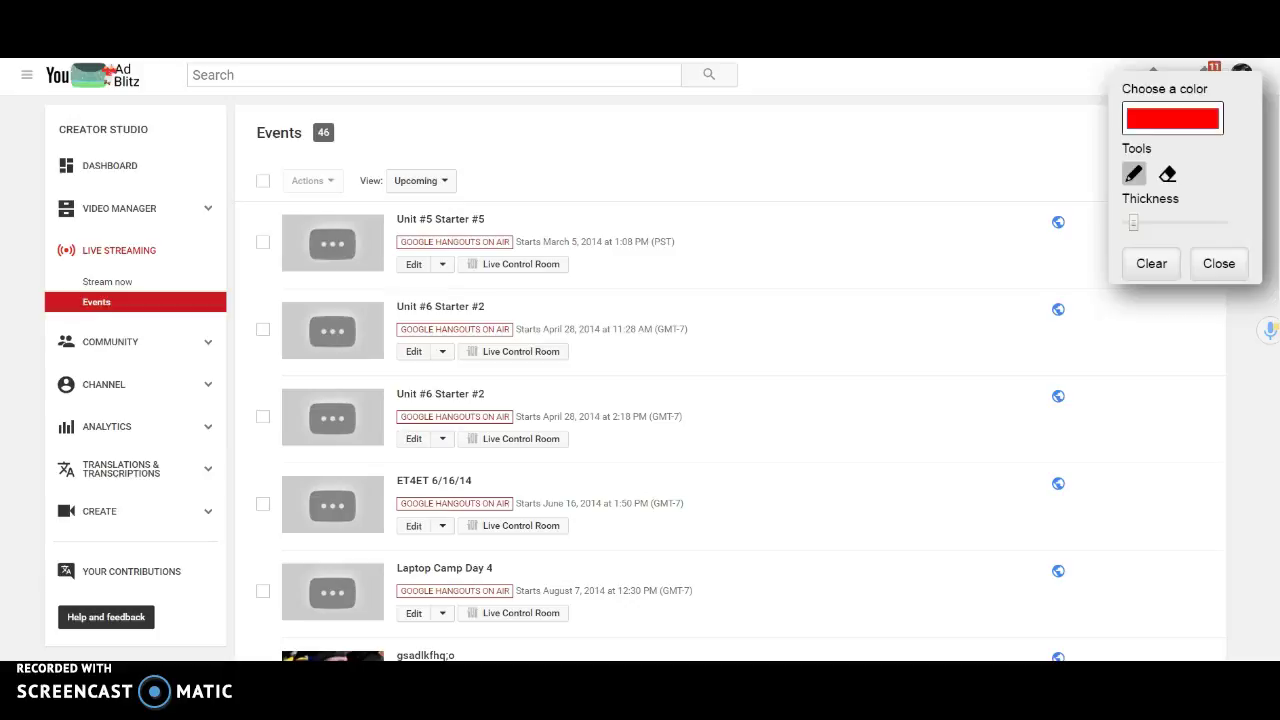
mouse_move(583, 177)
left_mouse_down()
mouse_move(611, 177)
mouse_move(593, 263)
mouse_move(663, 271)
mouse_move(737, 243)
mouse_move(757, 314)
mouse_move(860, 223)
mouse_move(909, 289)
mouse_move(903, 242)
left_mouse_up()
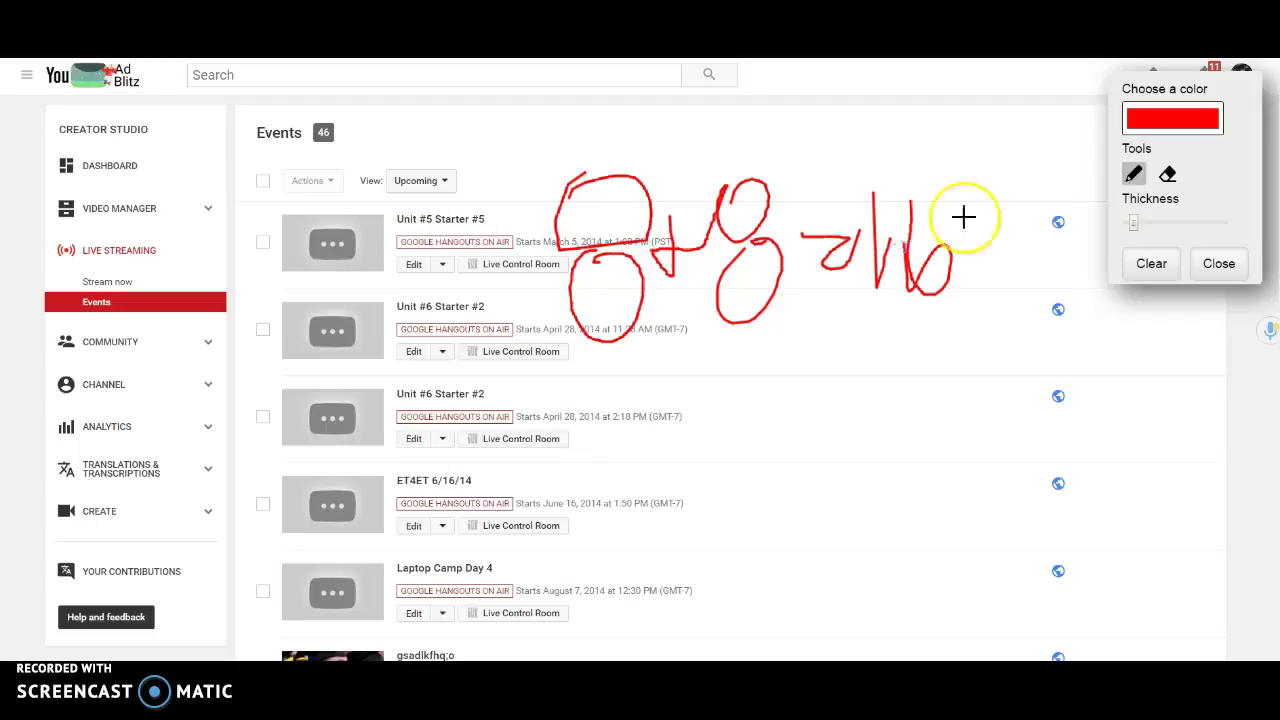
left_click(1226, 277)
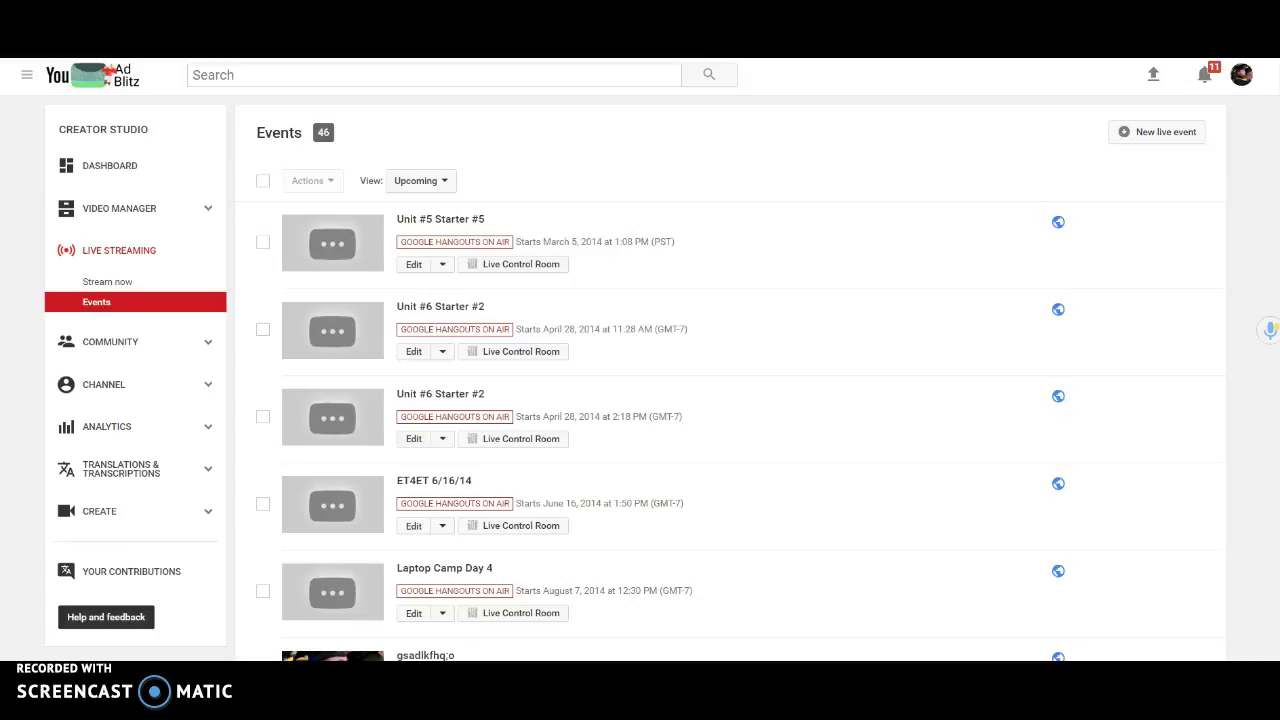
Return to the live Hangout and open the Invite people dialog with its permanent link and empty Add names field
left_click(597, 603)
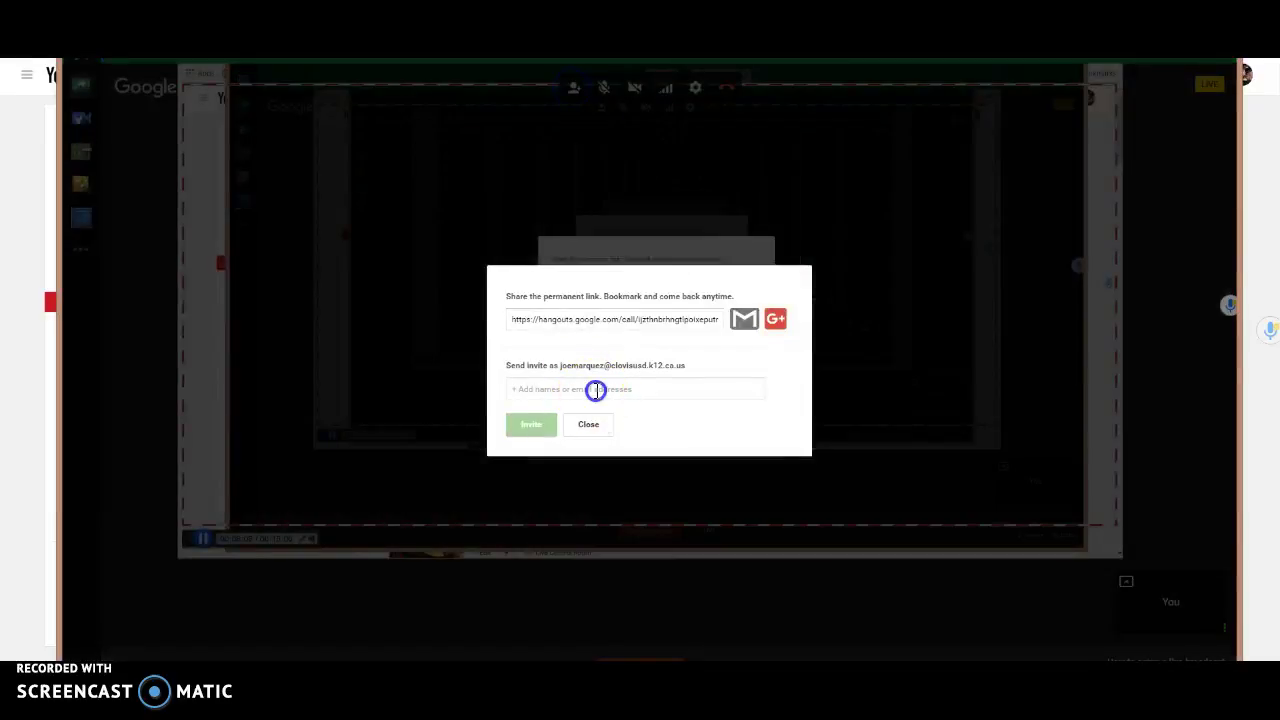
left_click(596, 390)
left_click(597, 390)
left_click(564, 388)
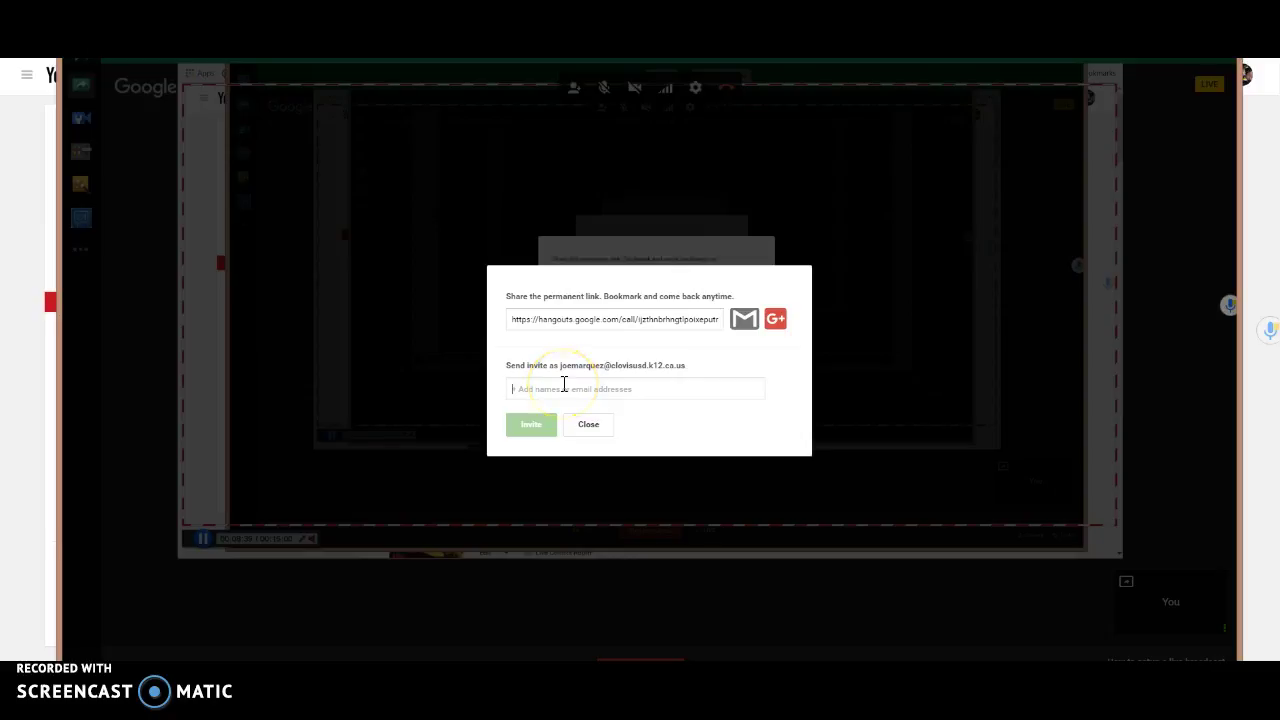
left_click(587, 432)
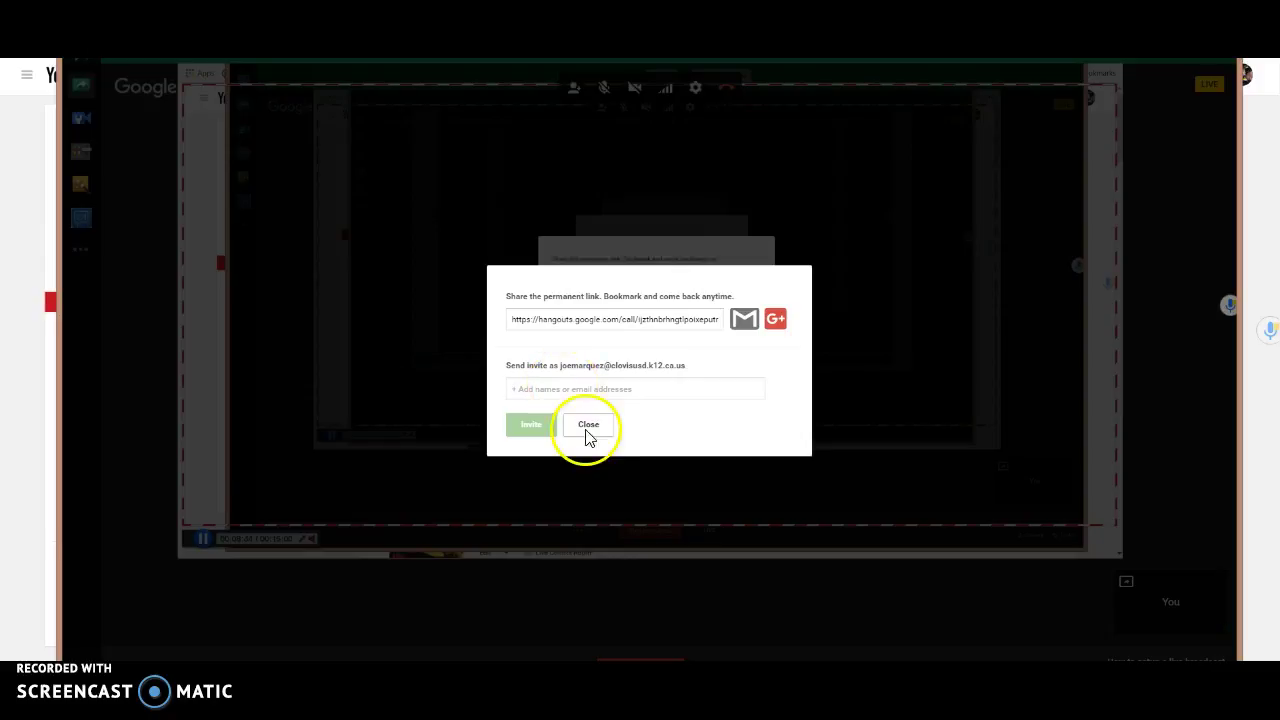